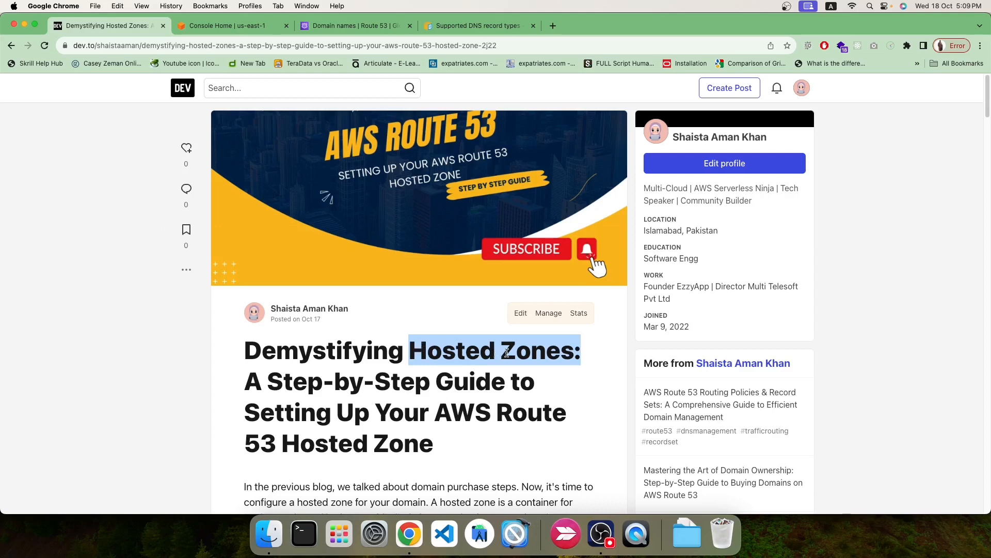
Highlight the words 'Hosted Zones' in the guide article's title.
click(411, 345)
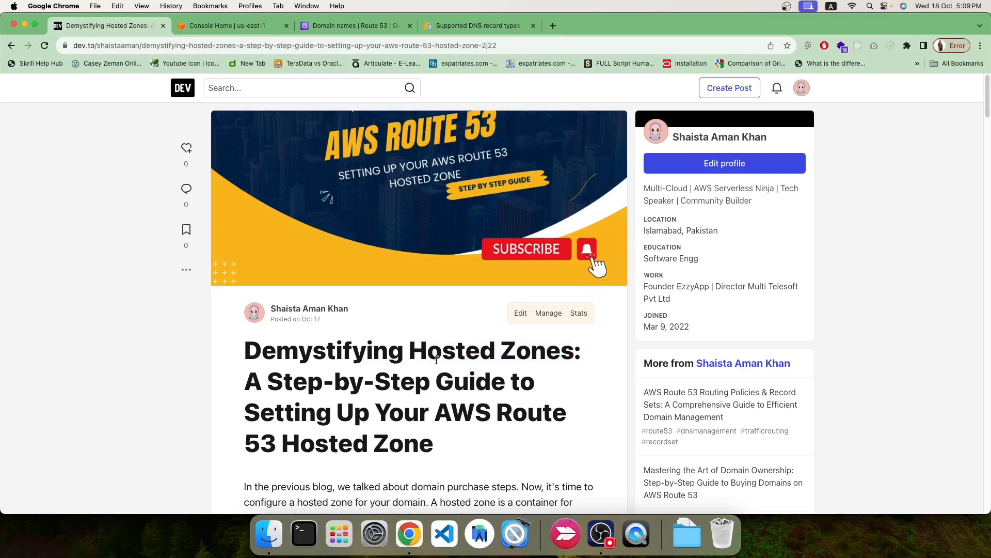
drag(409, 356, 571, 353)
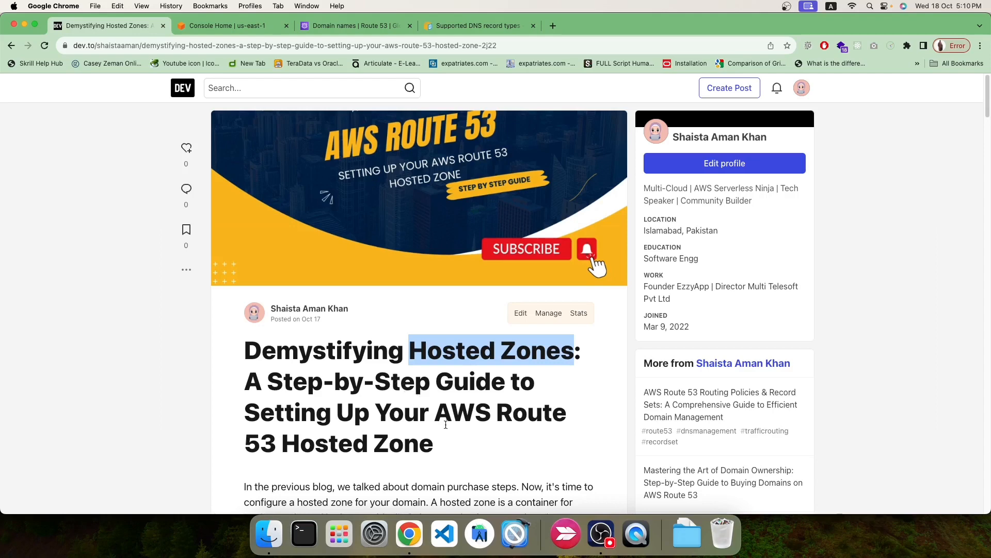
scroll(446, 424, down, 5)
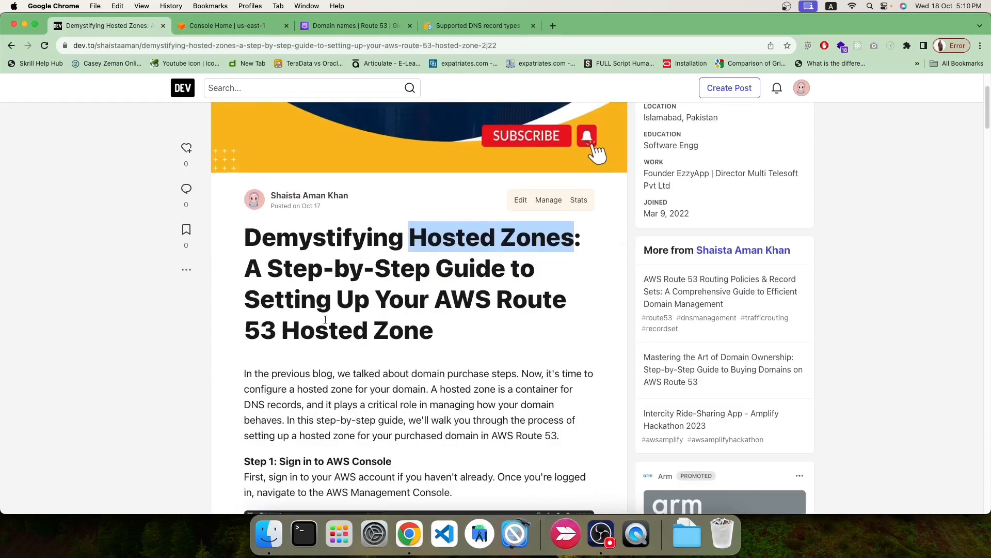
Open Route 53 from Console Home and list the 4 existing hosted zones.
click(227, 25)
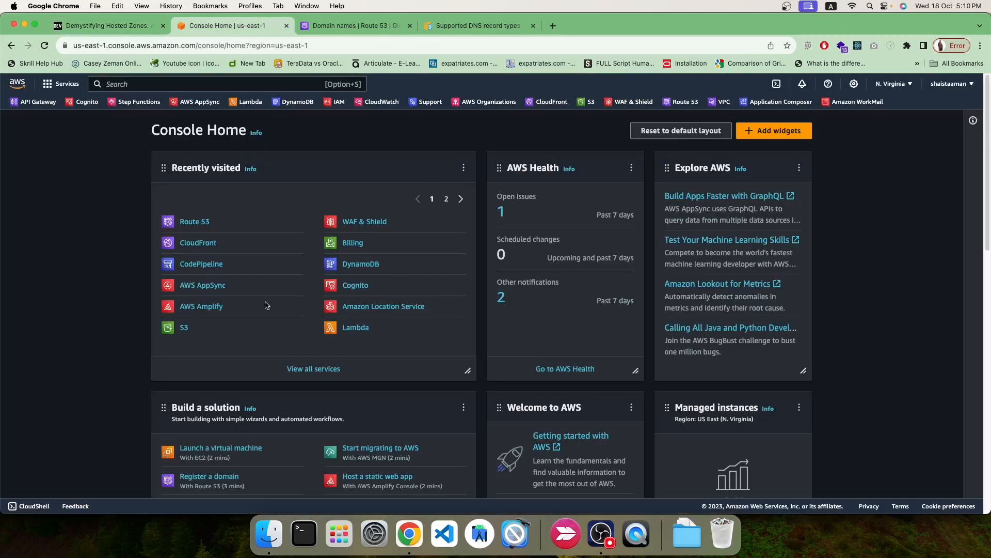
click(192, 223)
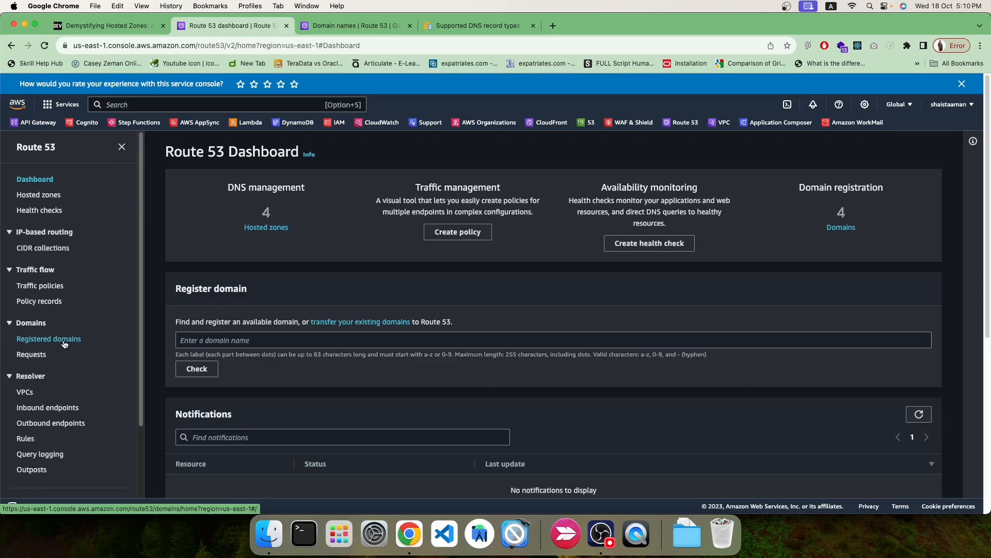
click(49, 199)
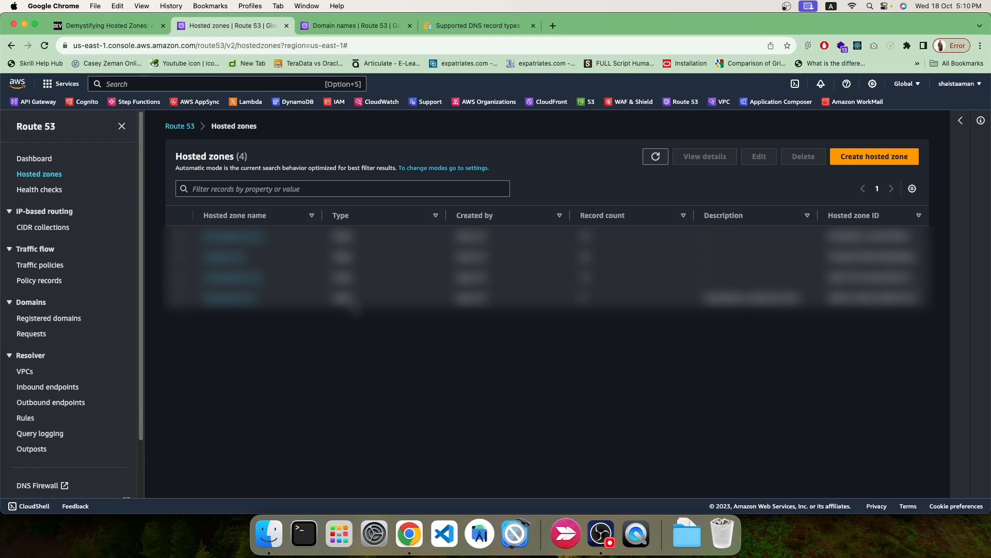
Fill the new hosted zone form with domain exampletoday.com, description 'demo', type Public.
click(870, 160)
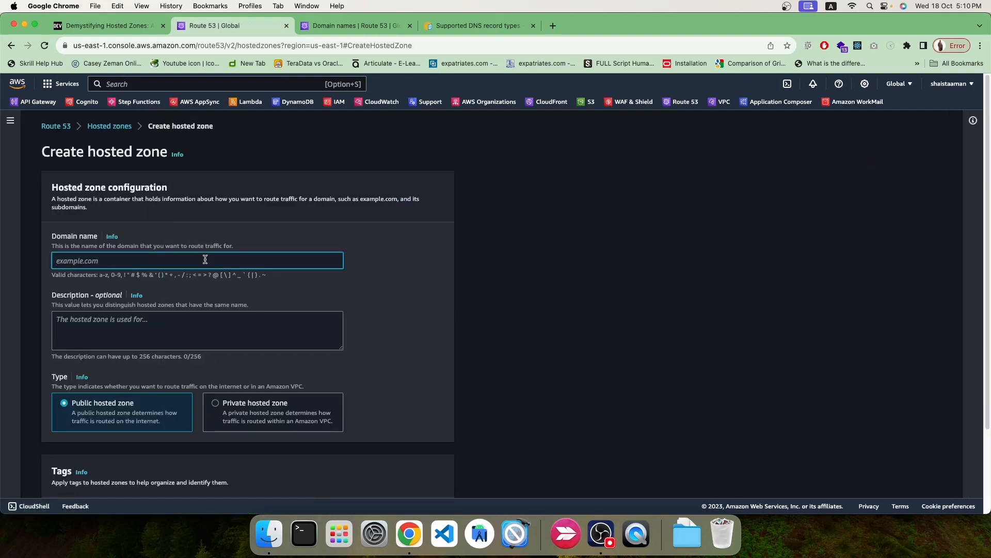
text(exampletoday.com)
scroll(165, 294, down, 3)
click(72, 250)
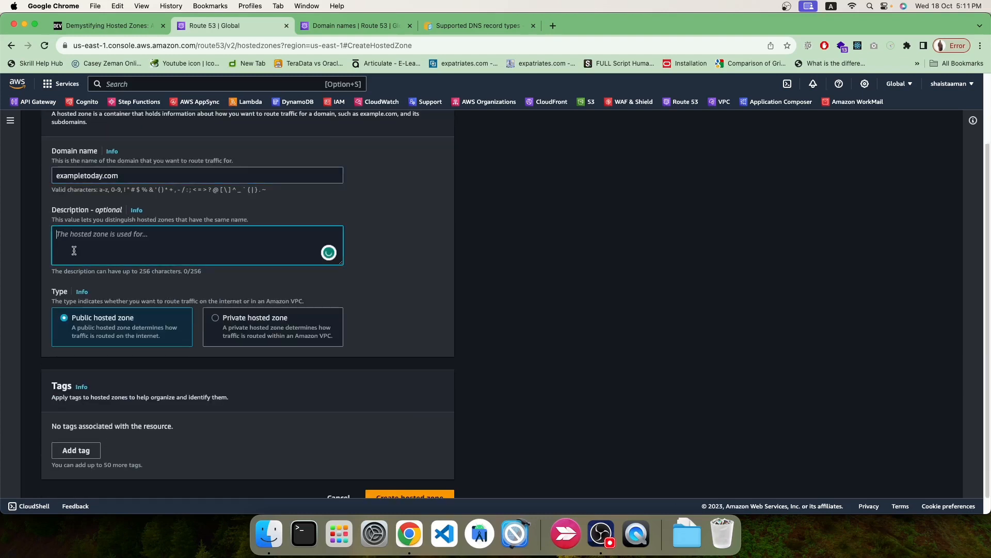
text(demo)
drag(130, 174, 53, 174)
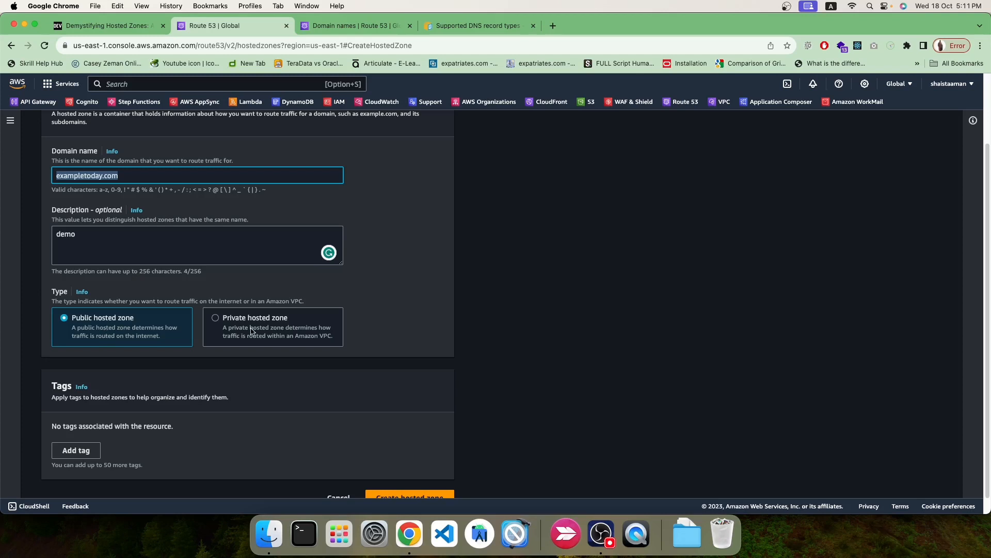
scroll(207, 333, down, 1)
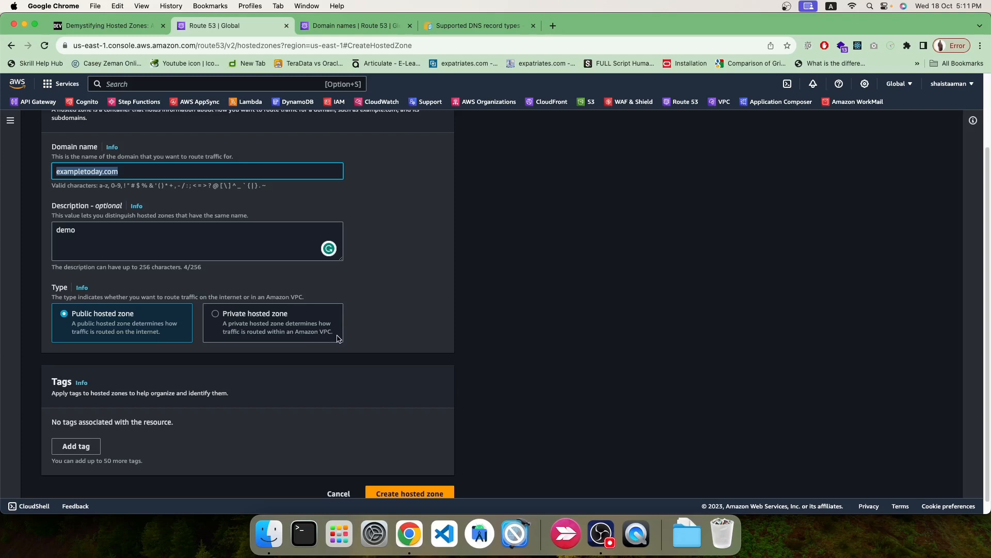
scroll(264, 379, down, 1)
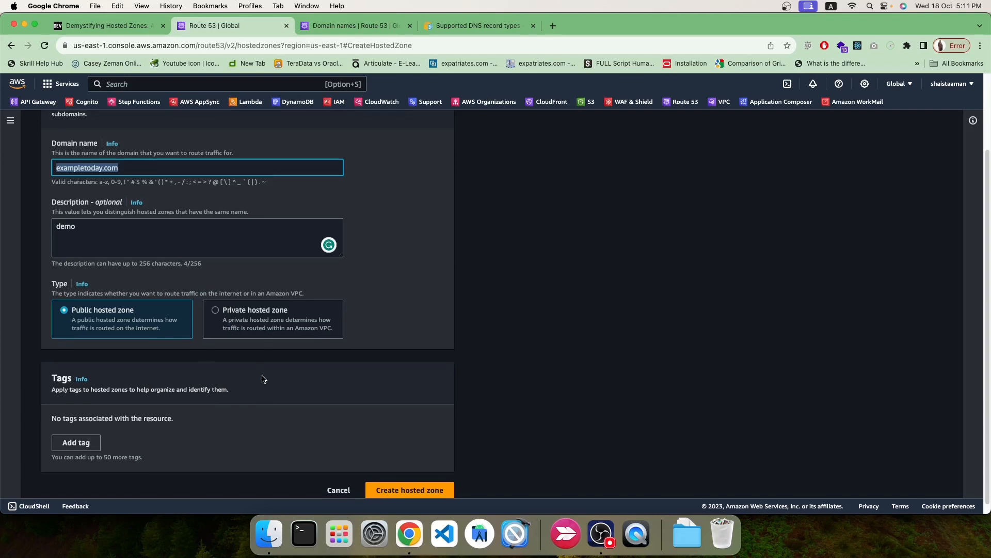
scroll(264, 379, down, 1)
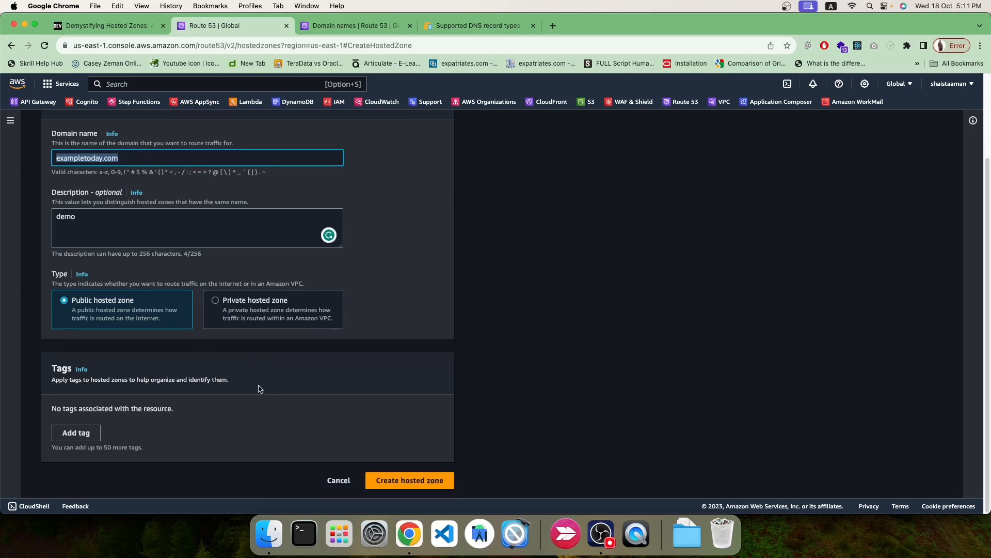
Add a tag with key Name and value demo to the hosted zone.
click(72, 439)
click(67, 456)
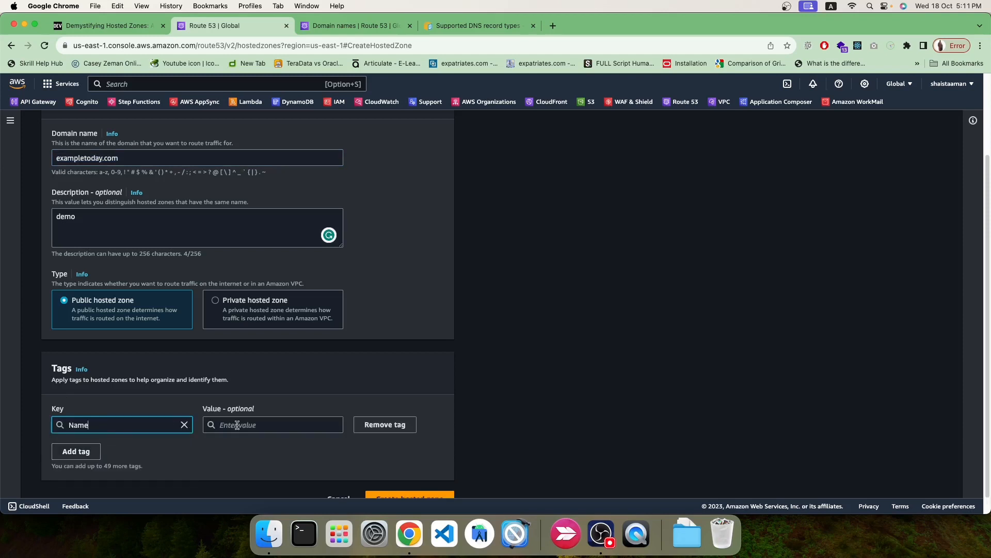
click(237, 425)
text(dem)
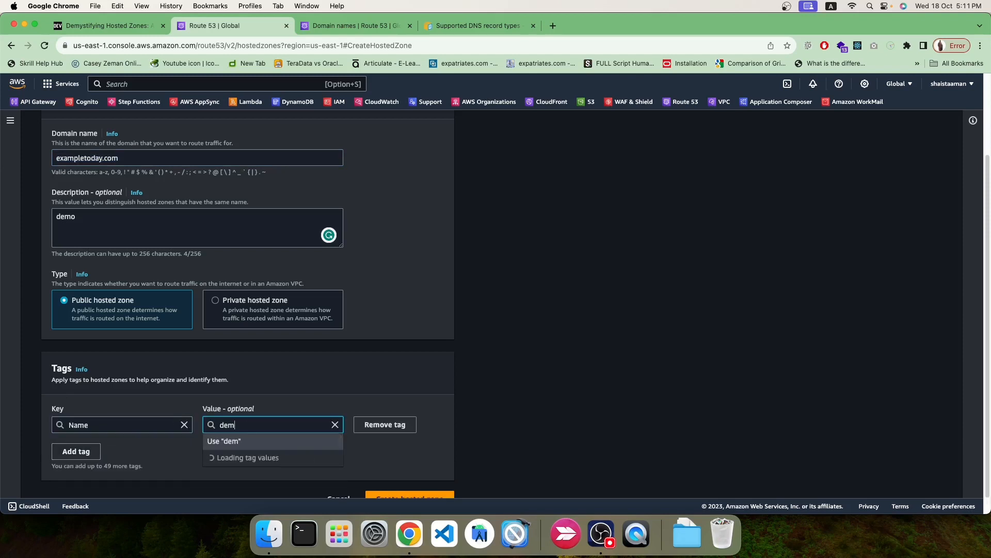
text(o)
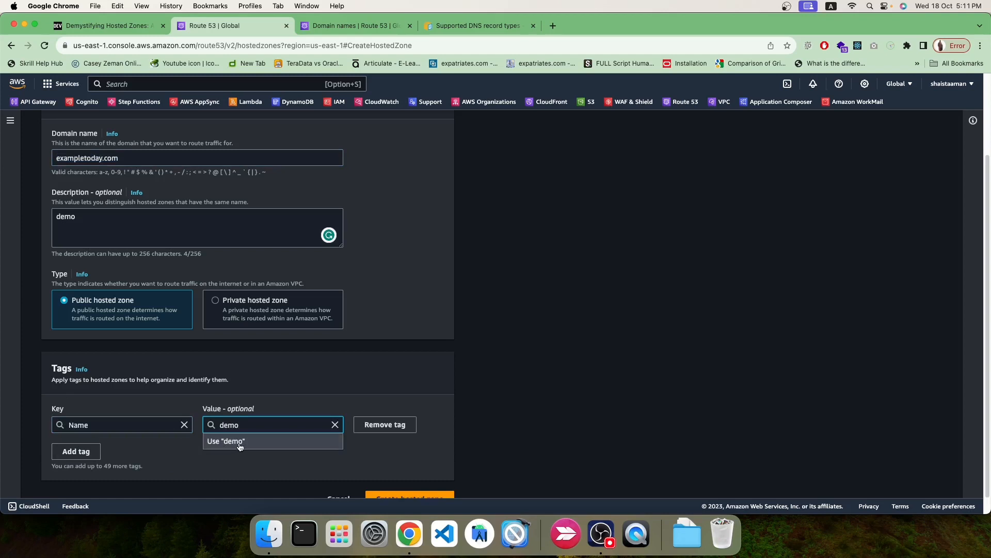
click(240, 441)
click(265, 454)
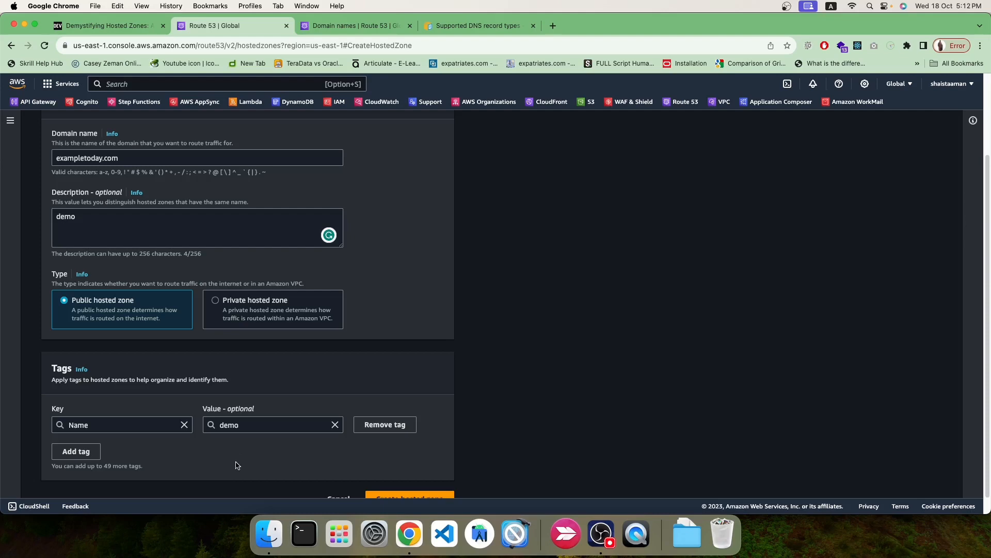
scroll(506, 384, up, 1)
scroll(506, 384, up, 4)
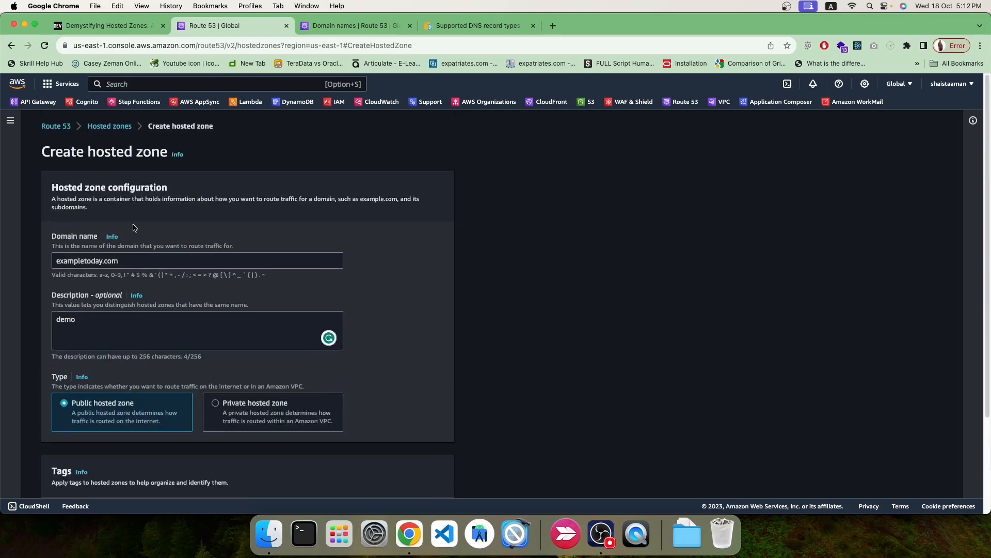
scroll(522, 325, down, 5)
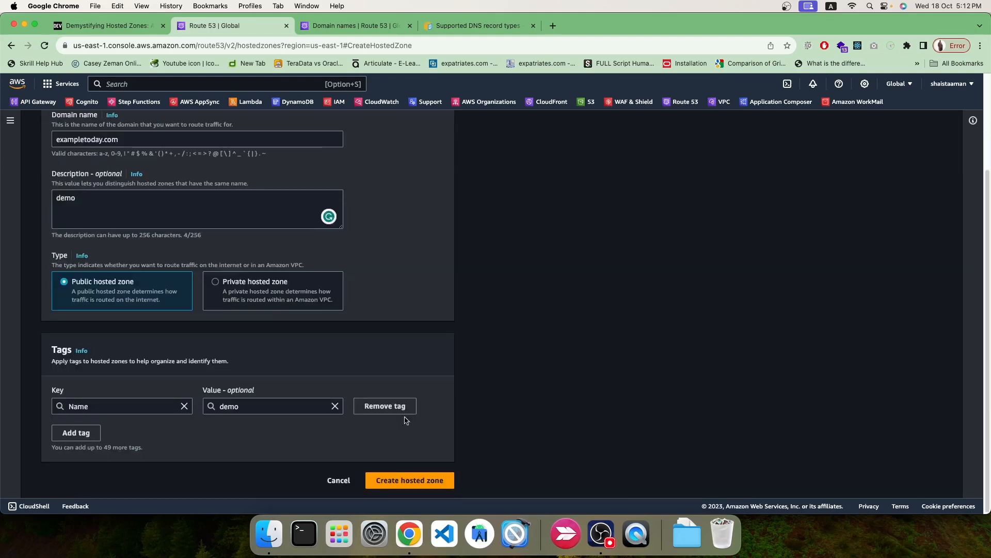
Create the exampletoday.com hosted zone and highlight its default NS and SOA records.
click(405, 483)
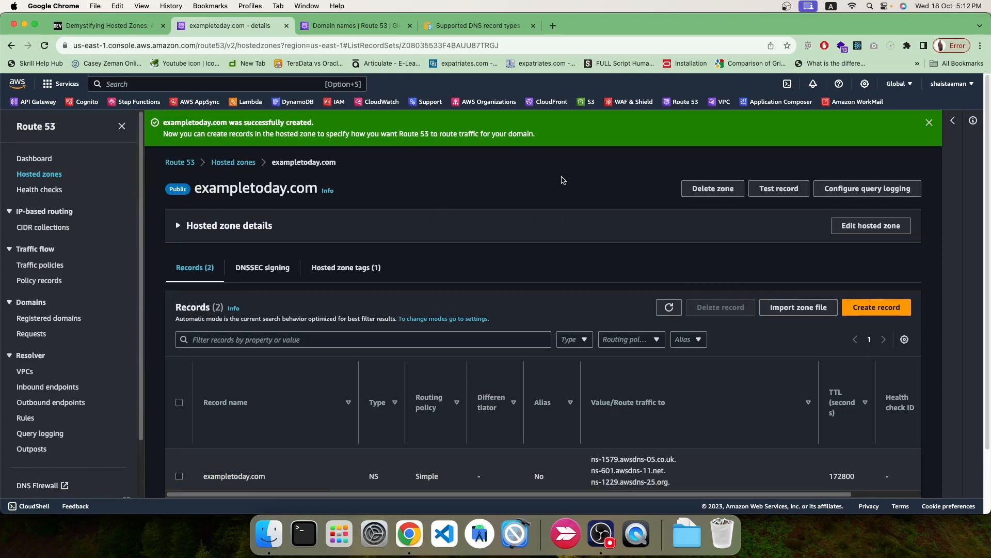
scroll(537, 330, down, 3)
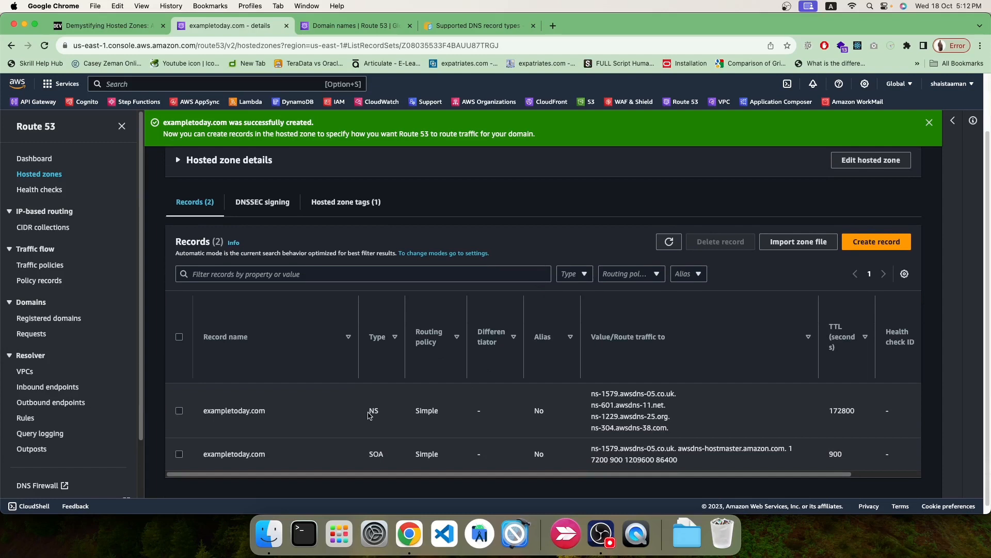
drag(368, 412, 387, 413)
drag(370, 459, 395, 459)
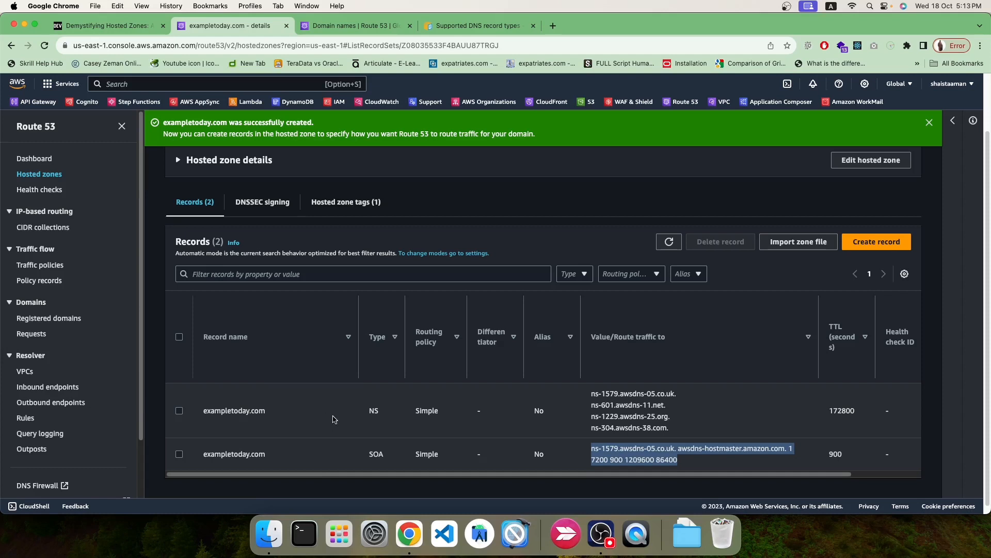
click(476, 27)
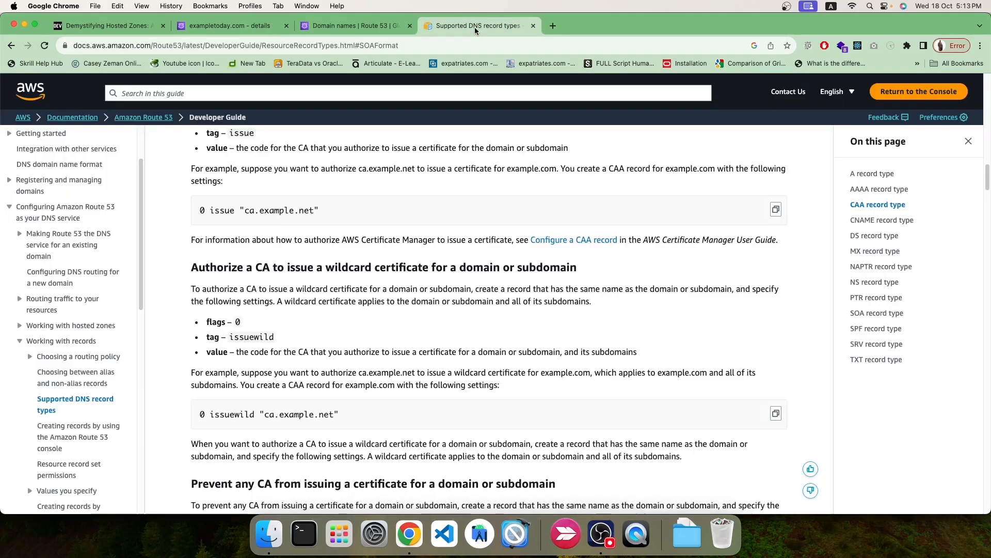
scroll(363, 333, up, 3)
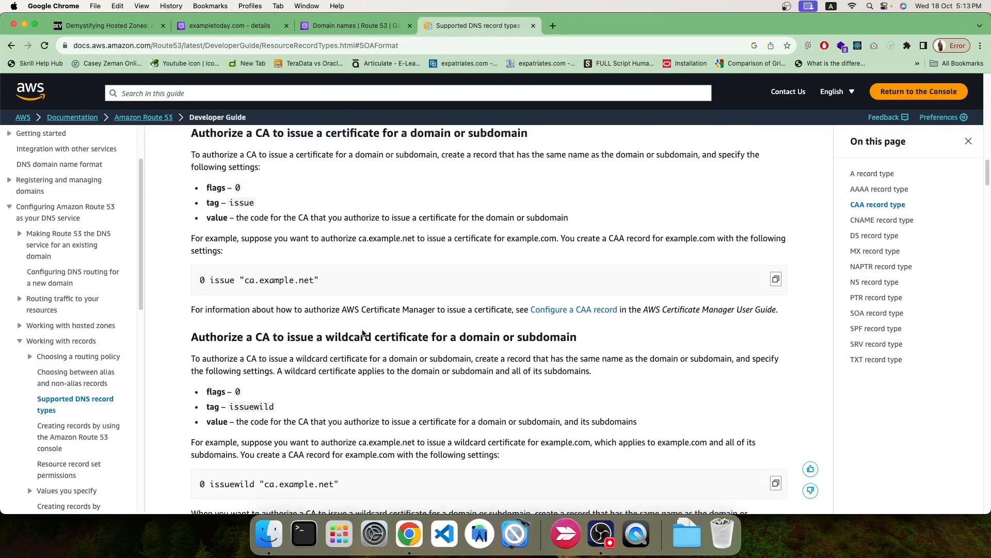
scroll(363, 333, up, 6)
scroll(363, 336, down, 15)
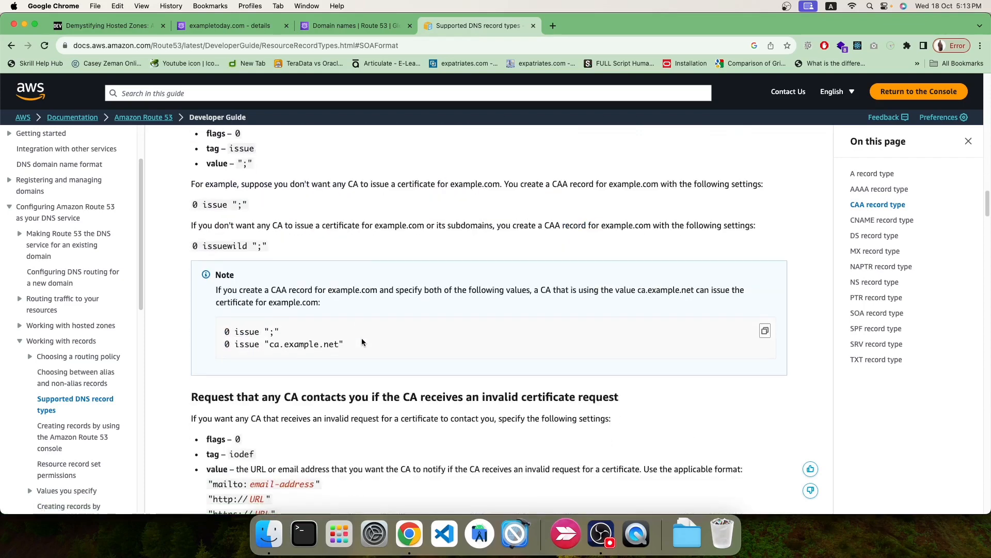
scroll(364, 342, down, 10)
scroll(363, 343, down, 10)
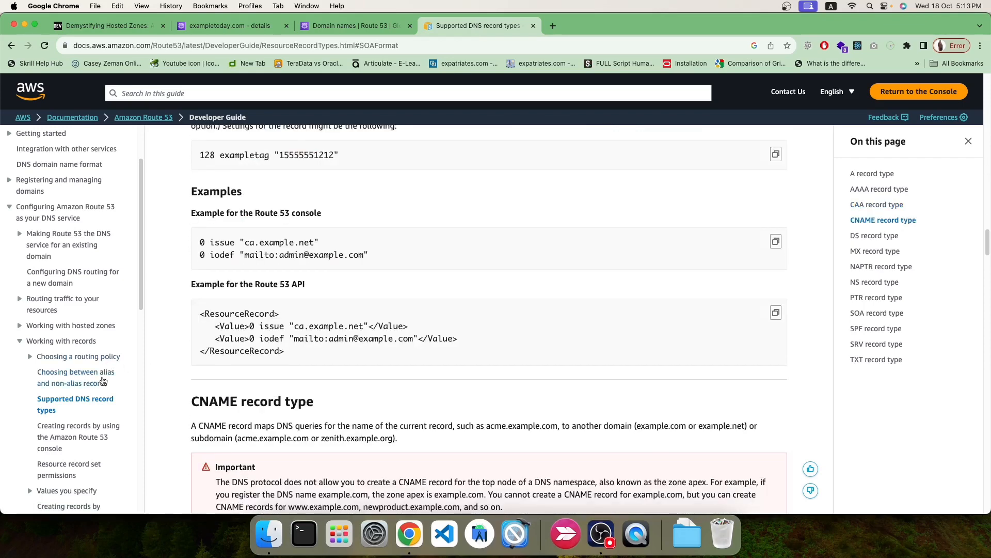
click(223, 28)
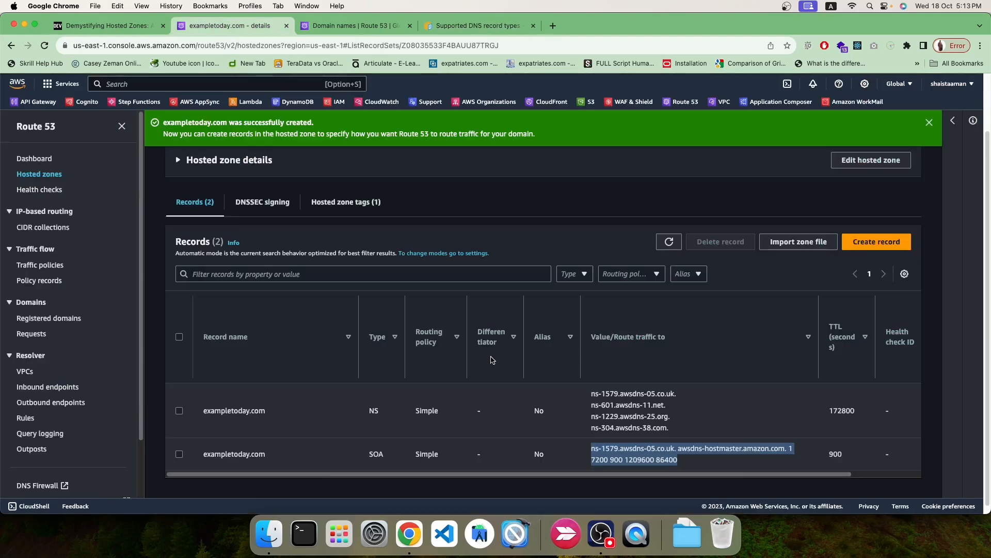
Select the four NS name server values, then go to the Registered domains list.
drag(674, 431, 591, 393)
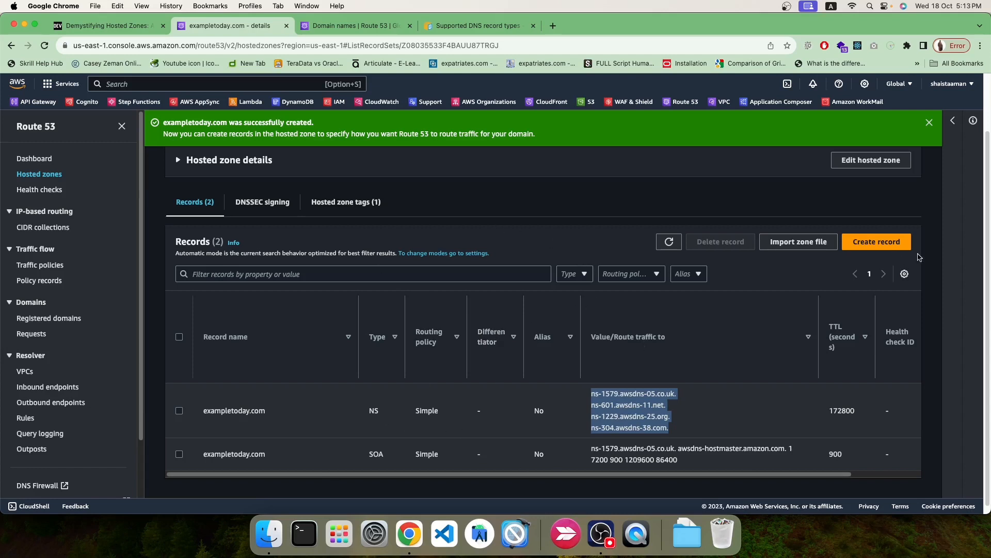
click(671, 425)
drag(671, 429, 591, 391)
click(341, 25)
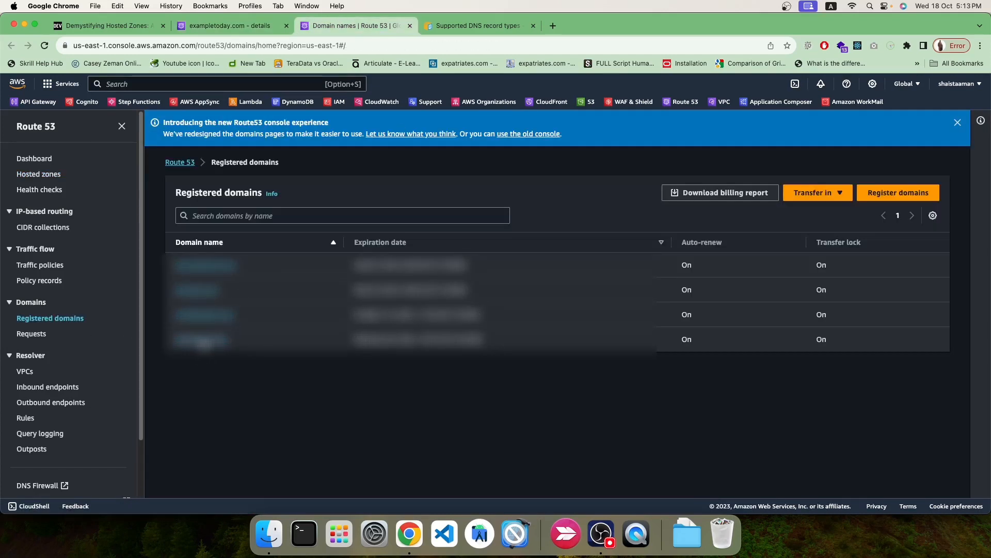
Look over one registered domain's details and Actions menu, then return to exampletoday.com records.
click(221, 341)
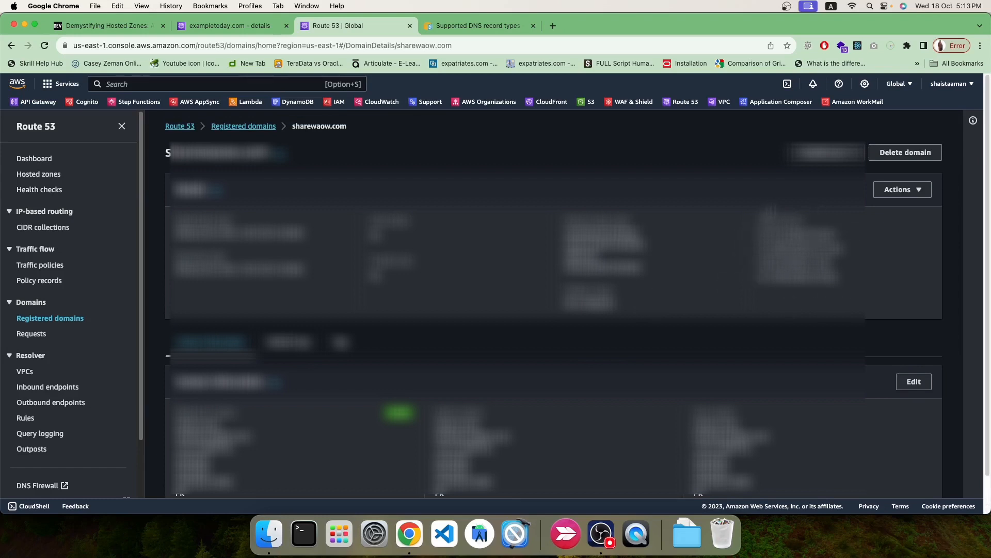
click(902, 189)
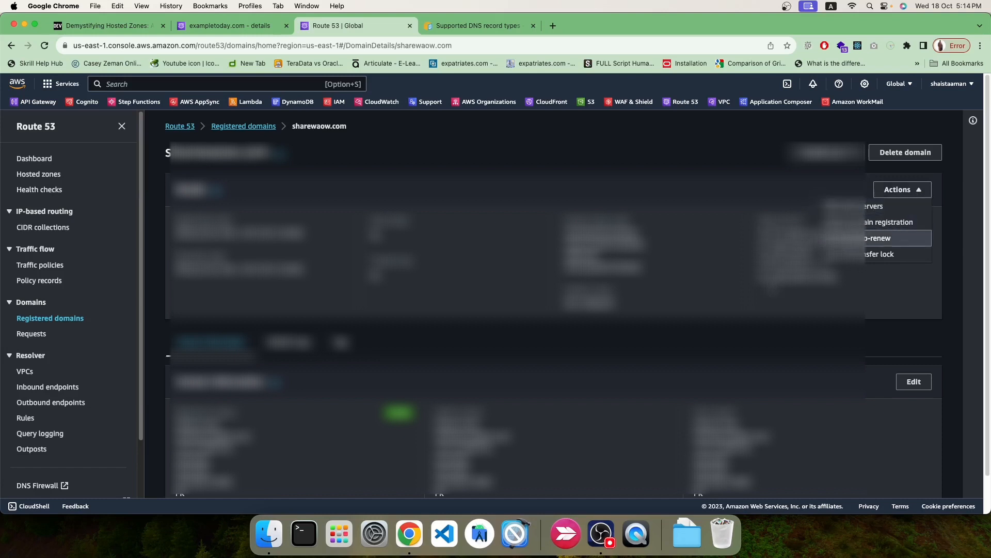
click(225, 27)
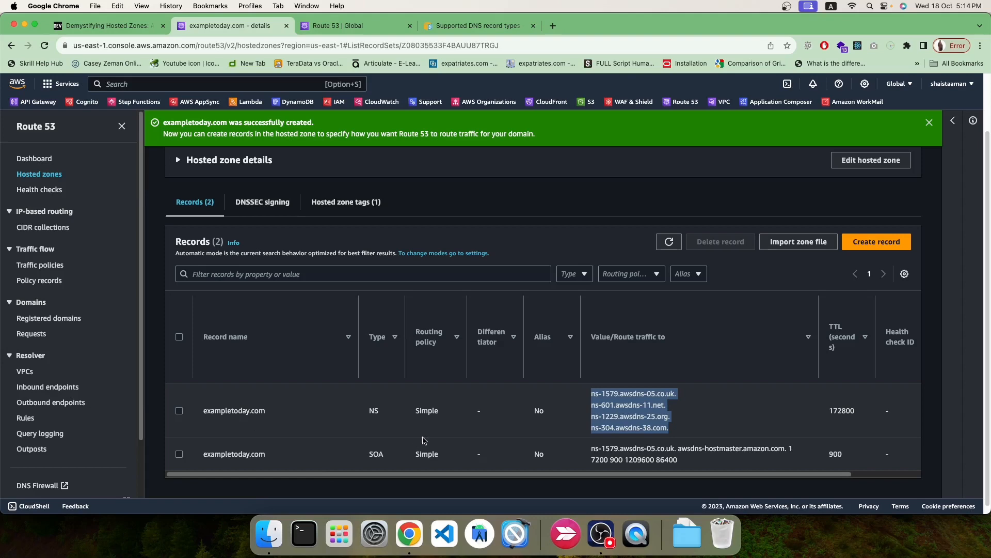
Check the DNS record types docs, close the creation success banner, and return to the dev.to guide.
click(478, 25)
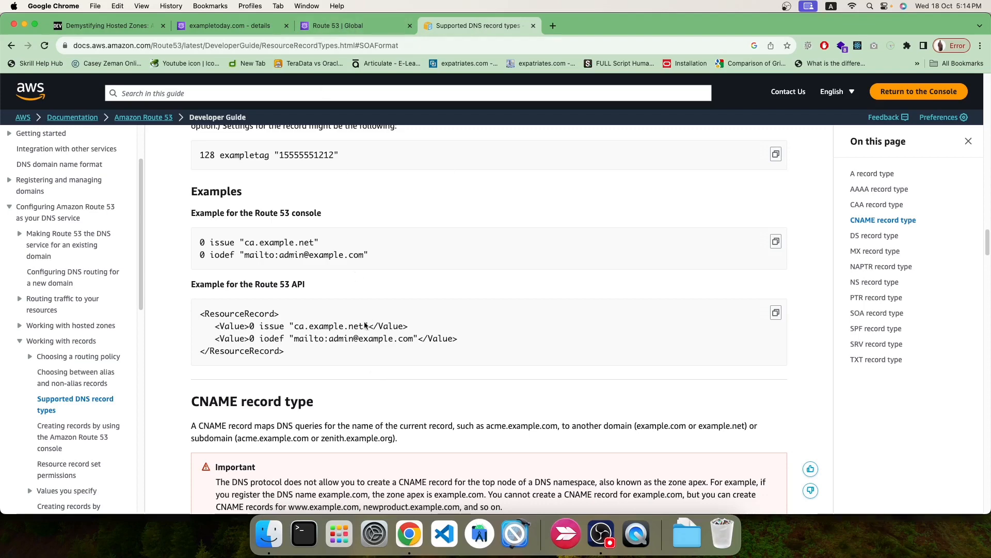
scroll(365, 339, down, 3)
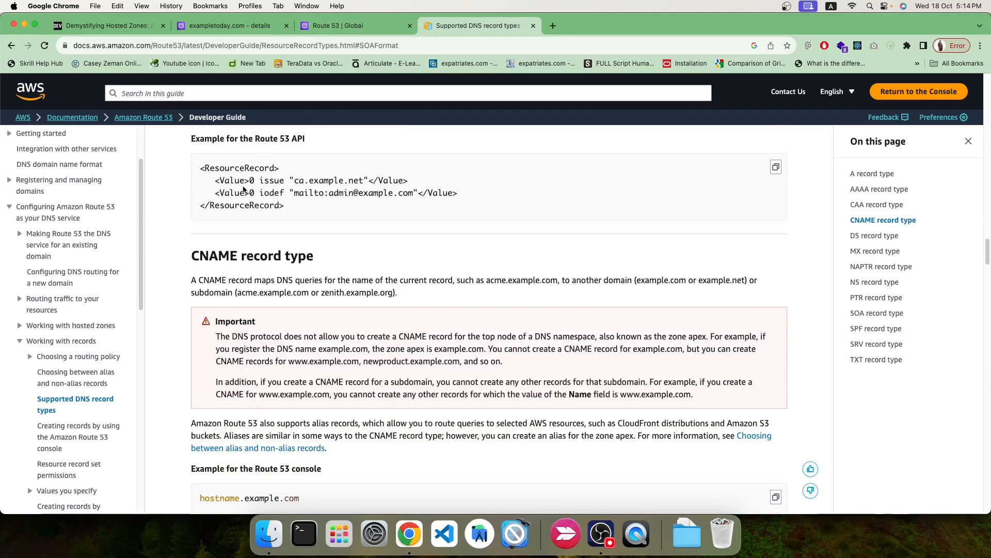
click(235, 24)
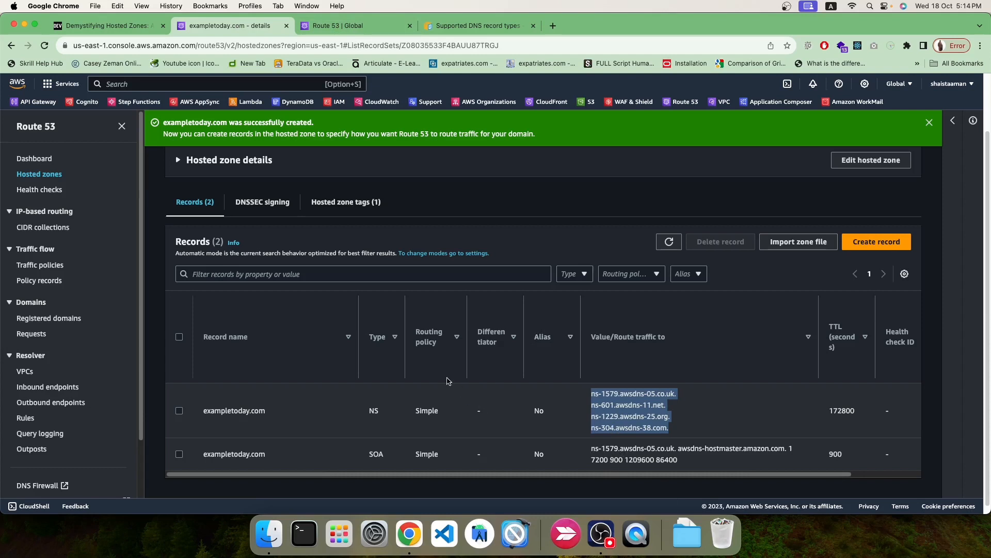
click(930, 122)
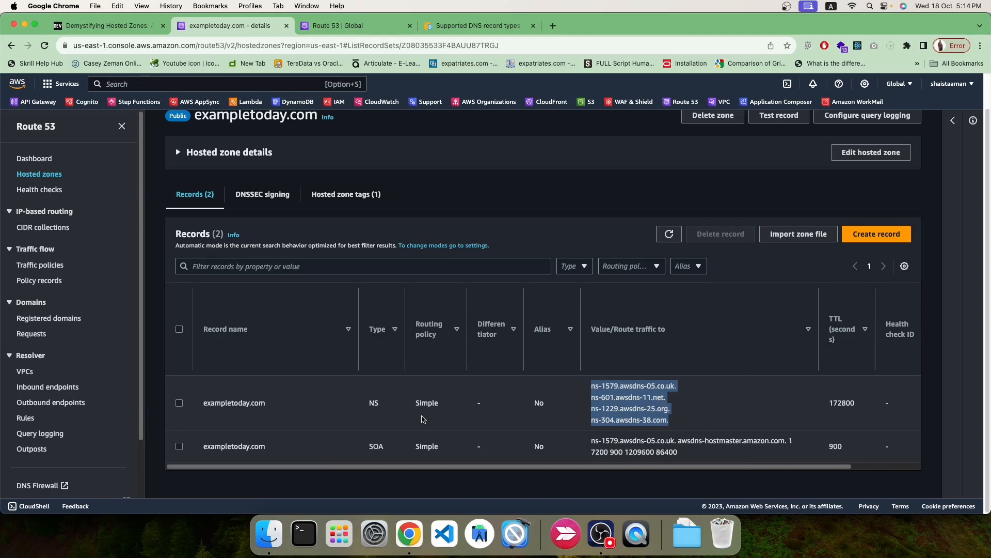
click(108, 27)
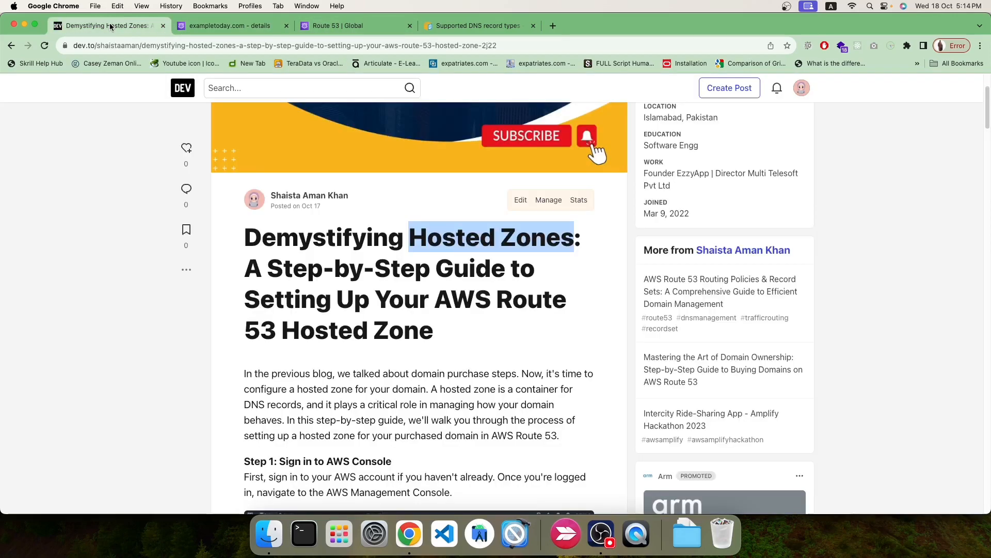
Clear the title selection and scroll the guide down to 'Step 8: Add DNS Records'.
click(474, 335)
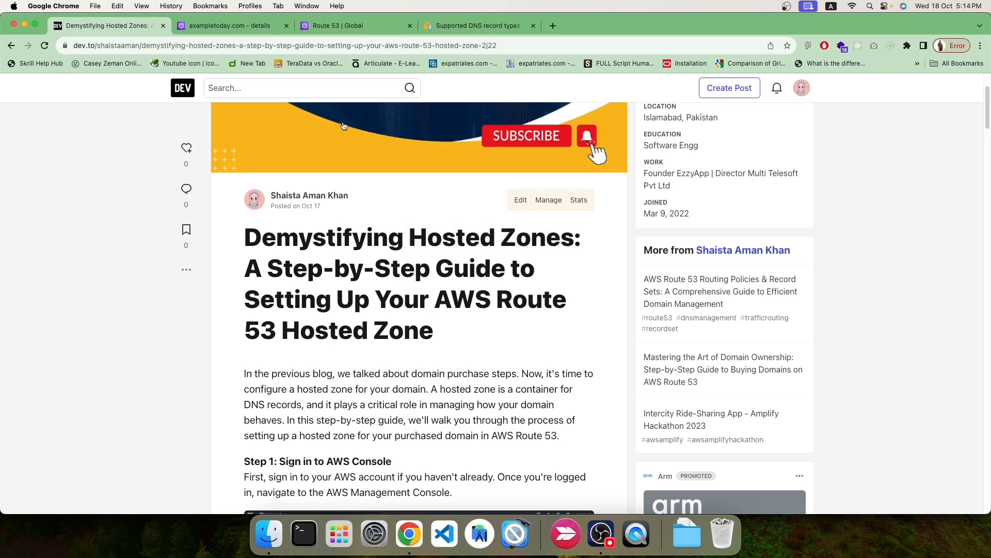
scroll(466, 361, down, 10)
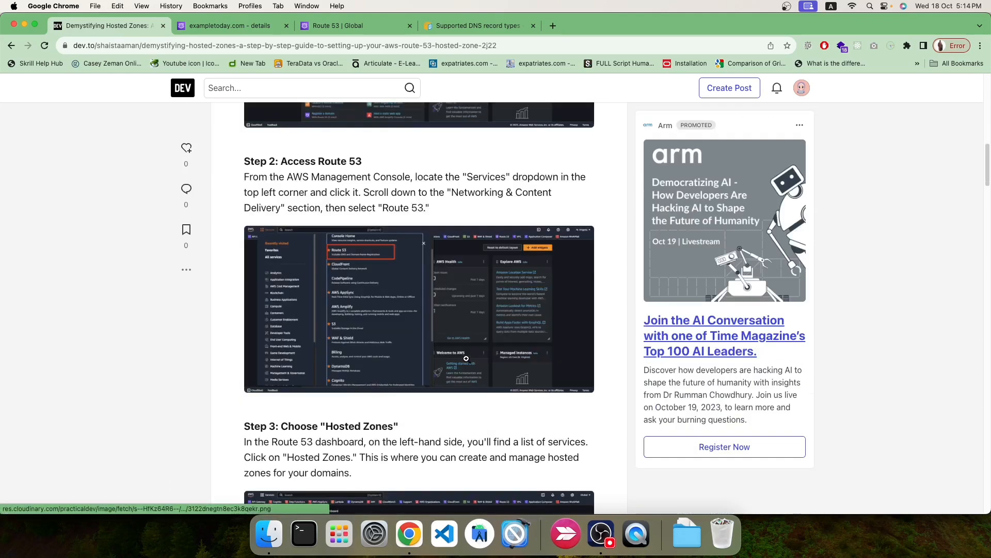
scroll(467, 359, down, 15)
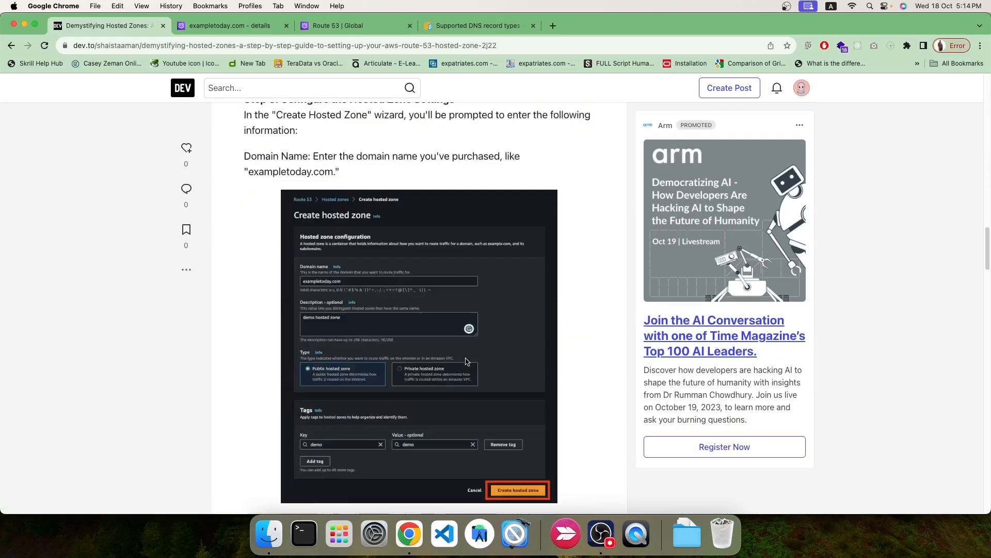
scroll(466, 359, down, 8)
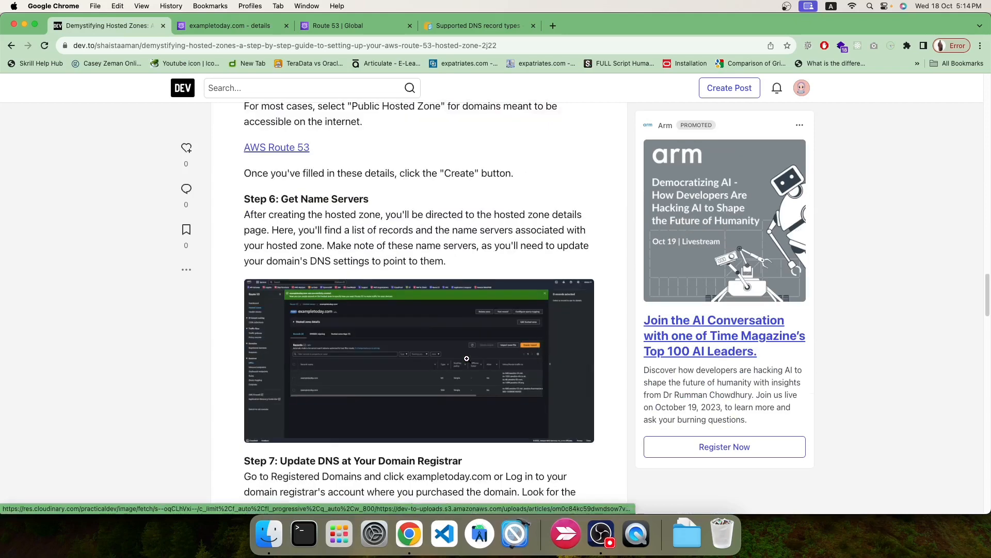
scroll(509, 384, down, 5)
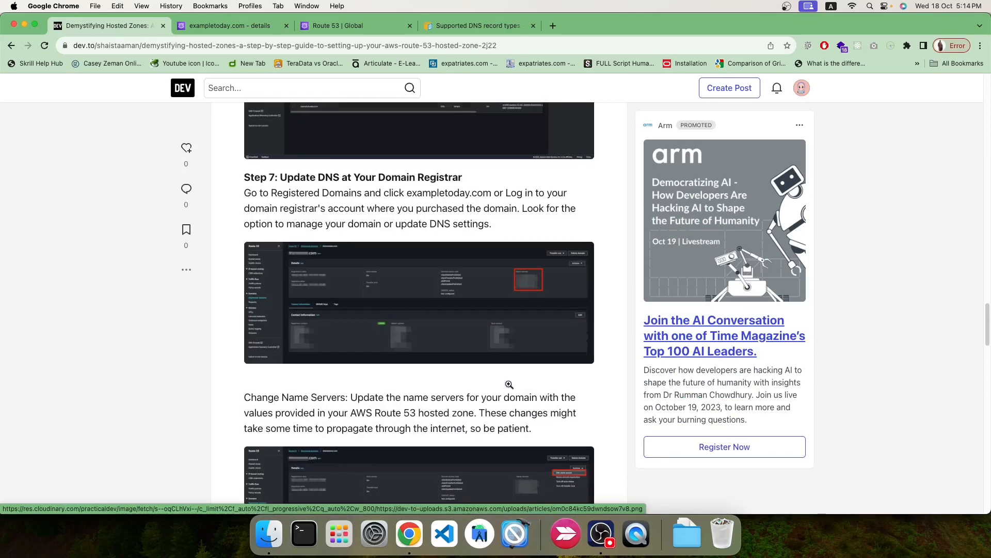
scroll(510, 386, down, 5)
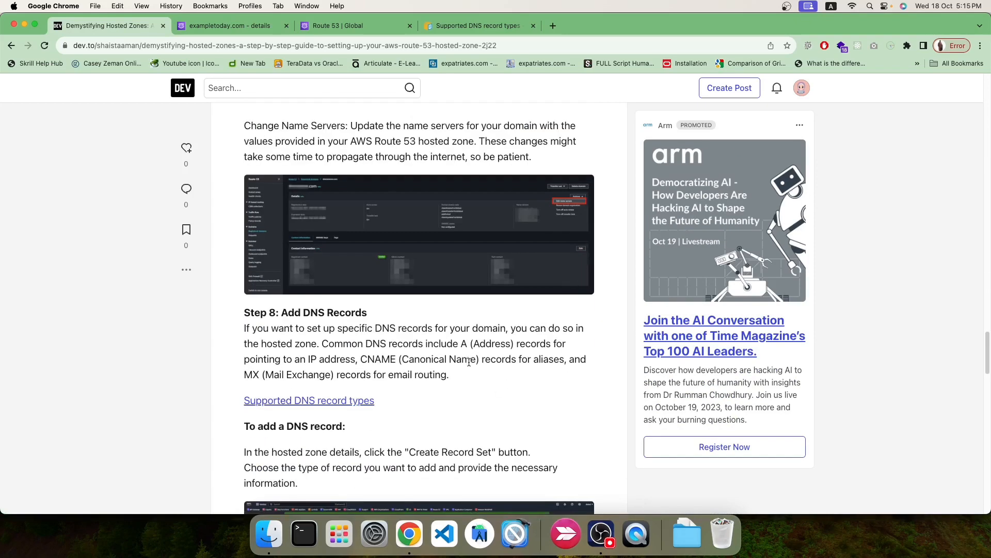